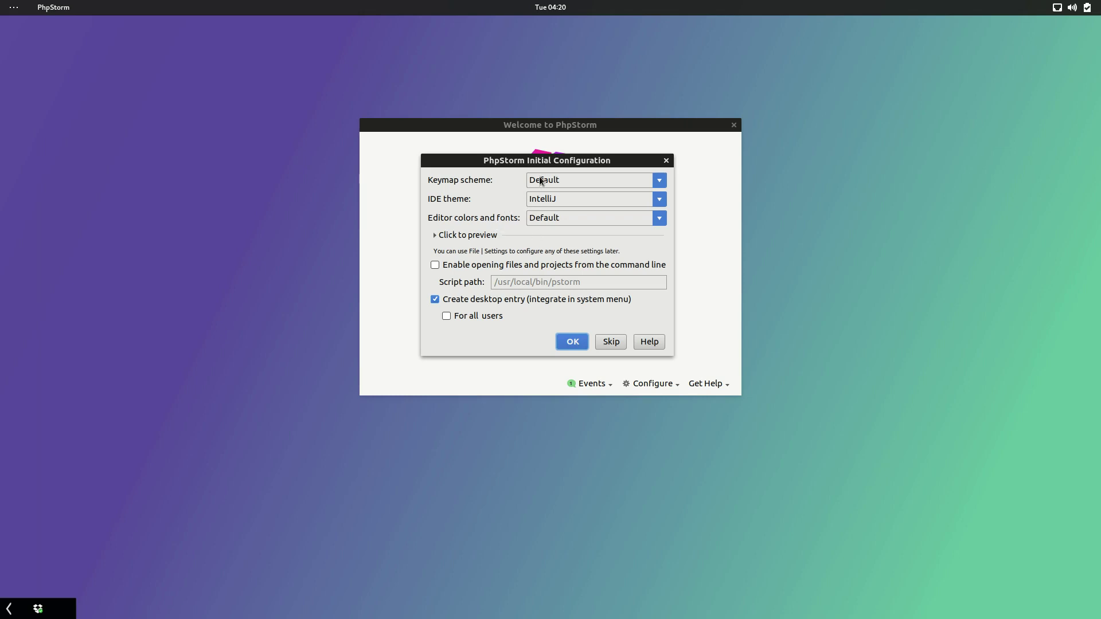
# Step: Set both the IDE theme and the editor colors and fonts to Darcula, with the Default keymap scheme
pyautogui.click(540, 198)
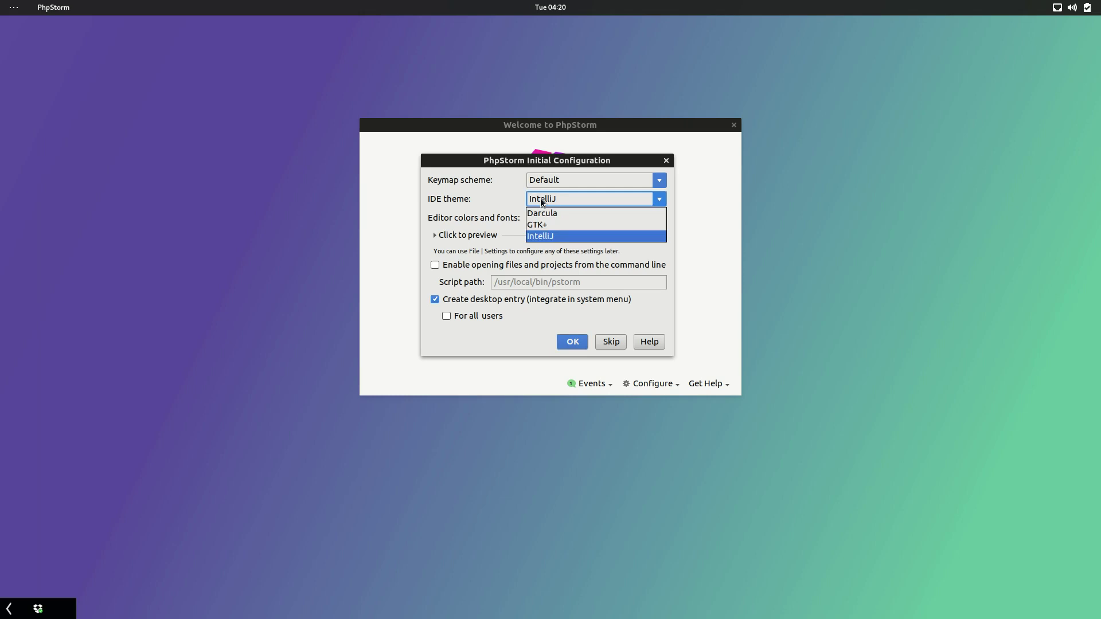
pyautogui.click(539, 213)
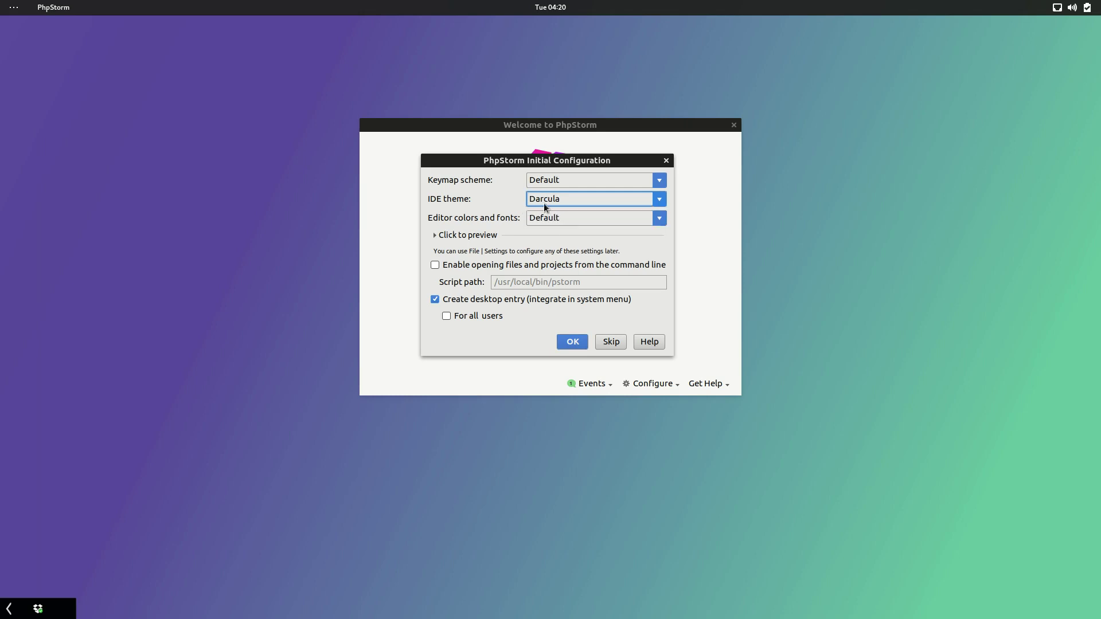
pyautogui.click(543, 217)
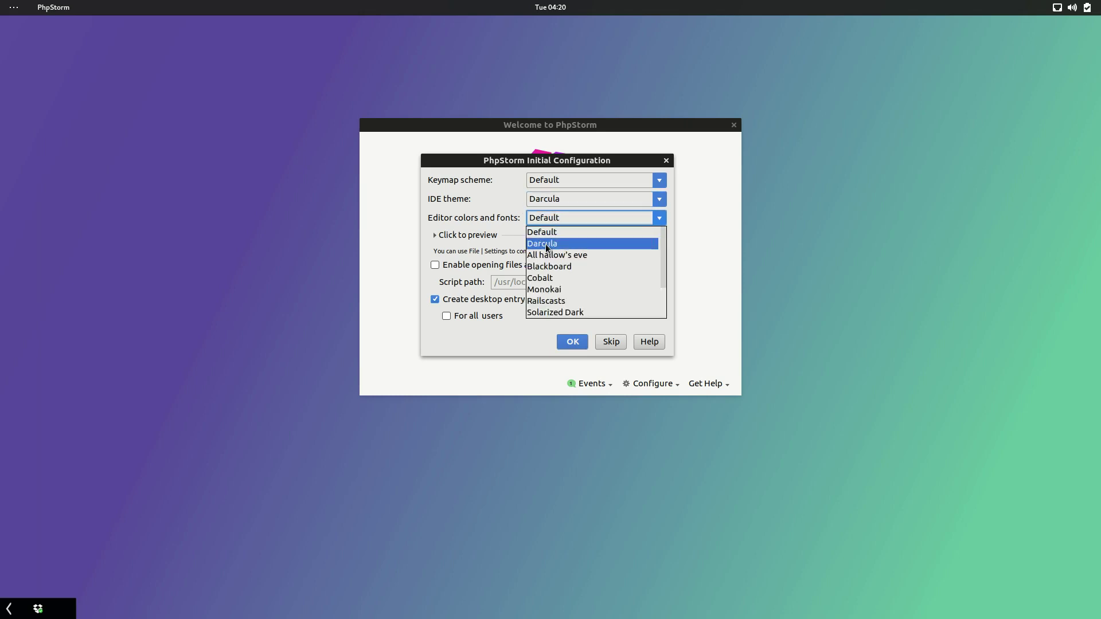
pyautogui.click(544, 243)
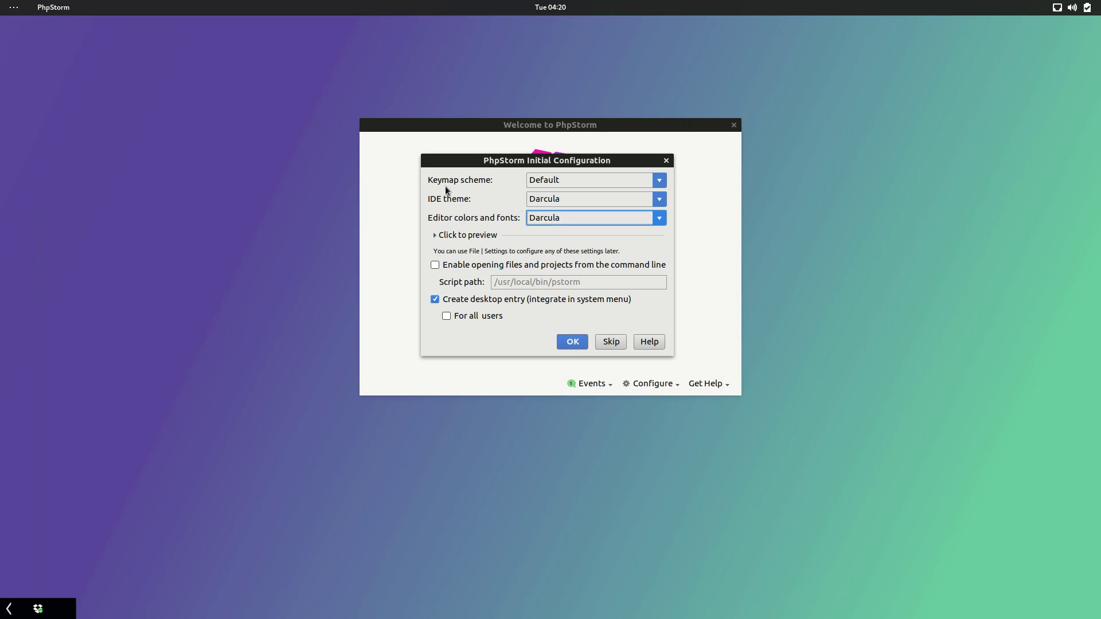
pyautogui.click(557, 183)
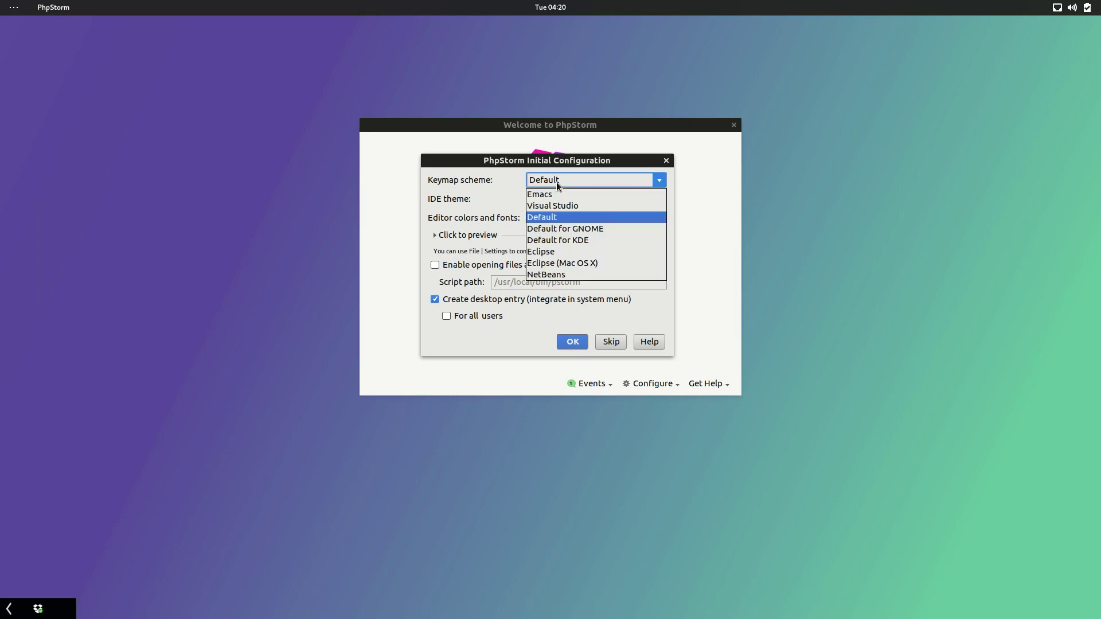
pyautogui.click(547, 218)
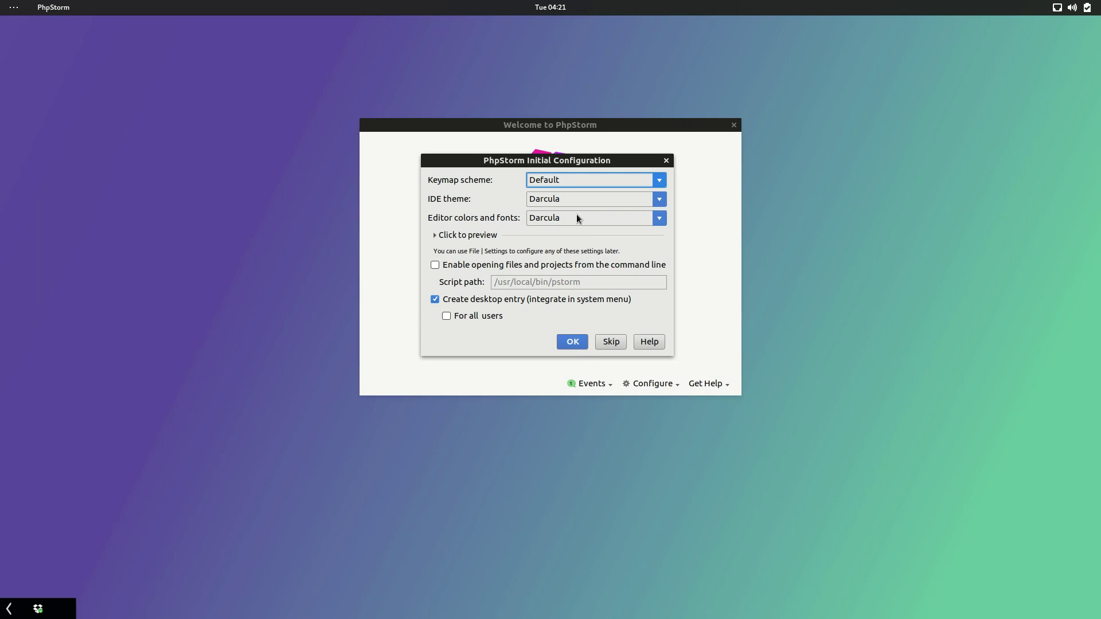
# Step: Enable opening files and projects from the command line with the script path /usr/local/bin/pstorm
pyautogui.click(472, 265)
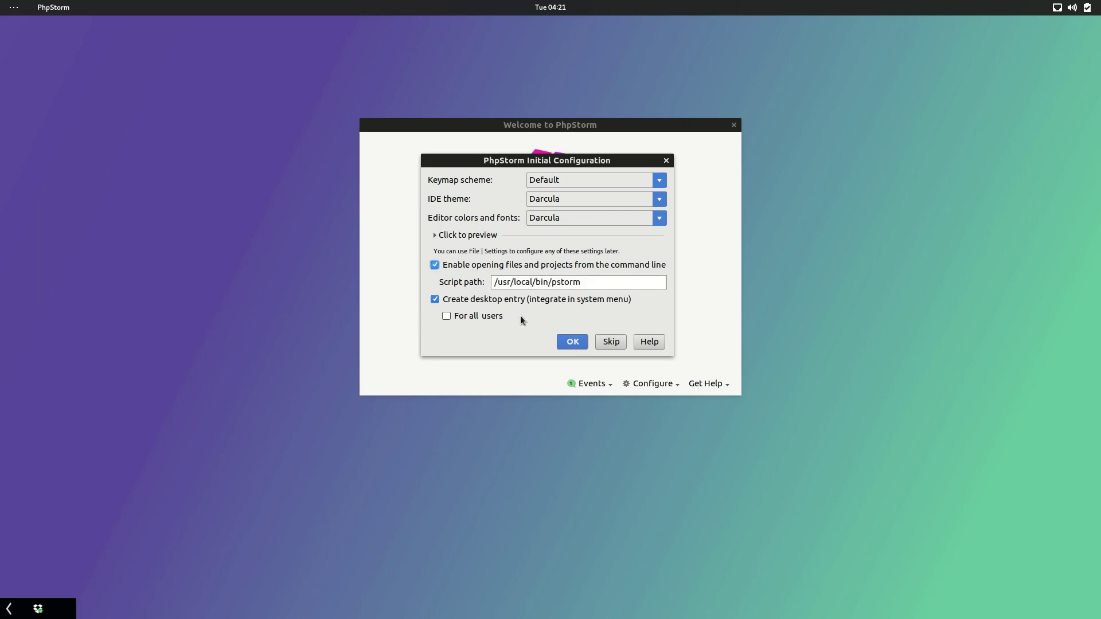
pyautogui.click(594, 287)
pyautogui.doubleClick(565, 282)
pyautogui.click(586, 282)
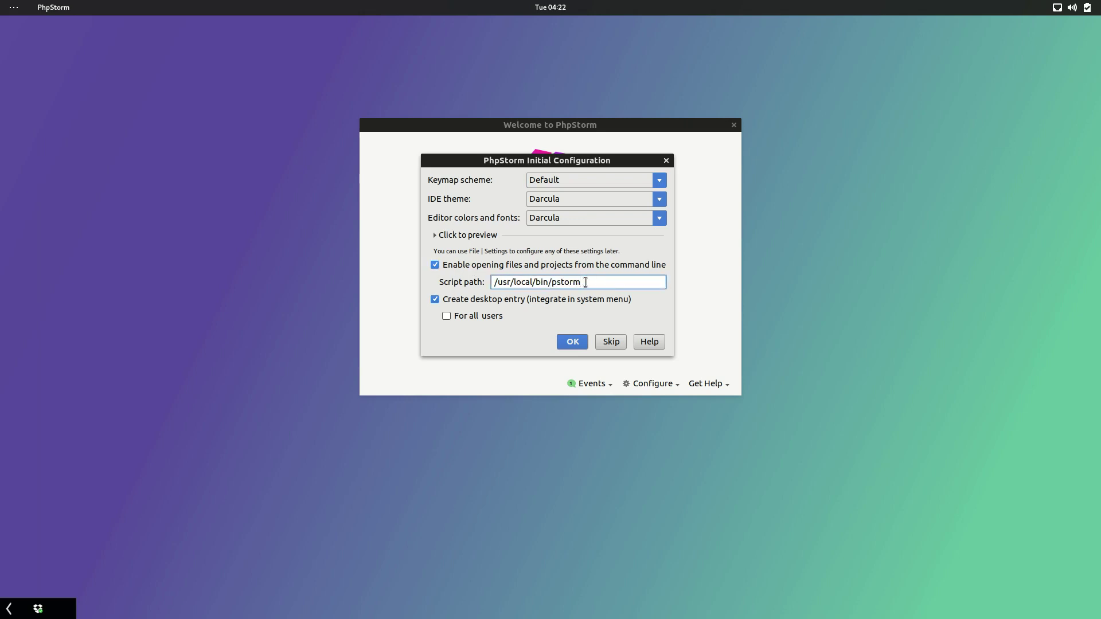
# Step: Switch to the terminal, enter pstorm ~/Desktop/ without running it, and return to the PhpStorm initial configuration
pyautogui.press('super')
pyautogui.click(989, 123)
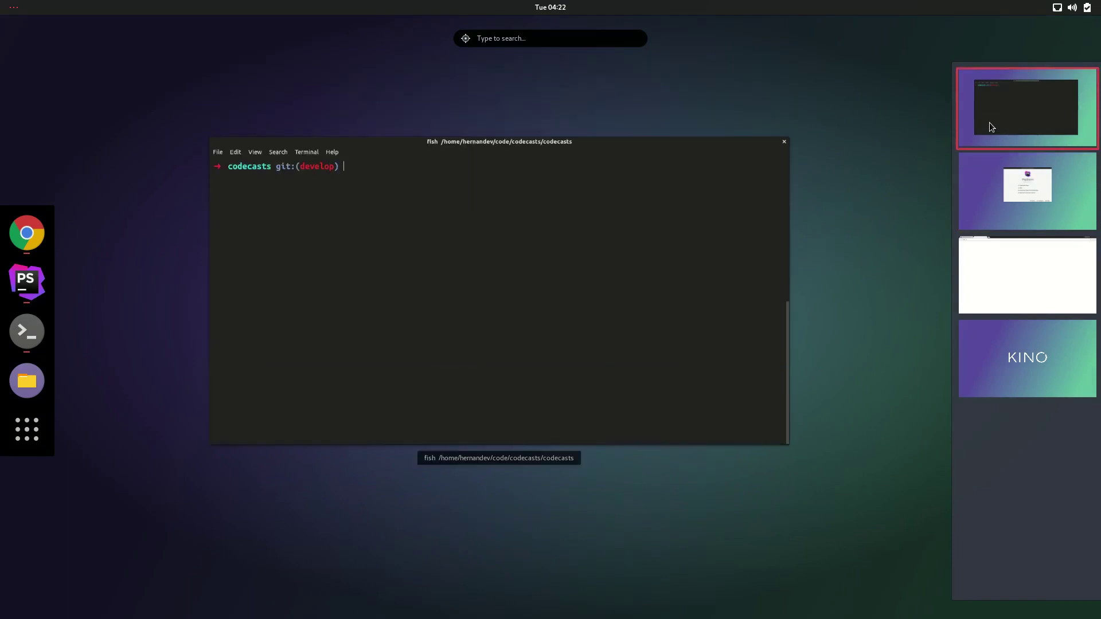
pyautogui.click(604, 271)
pyautogui.write('pstorm')
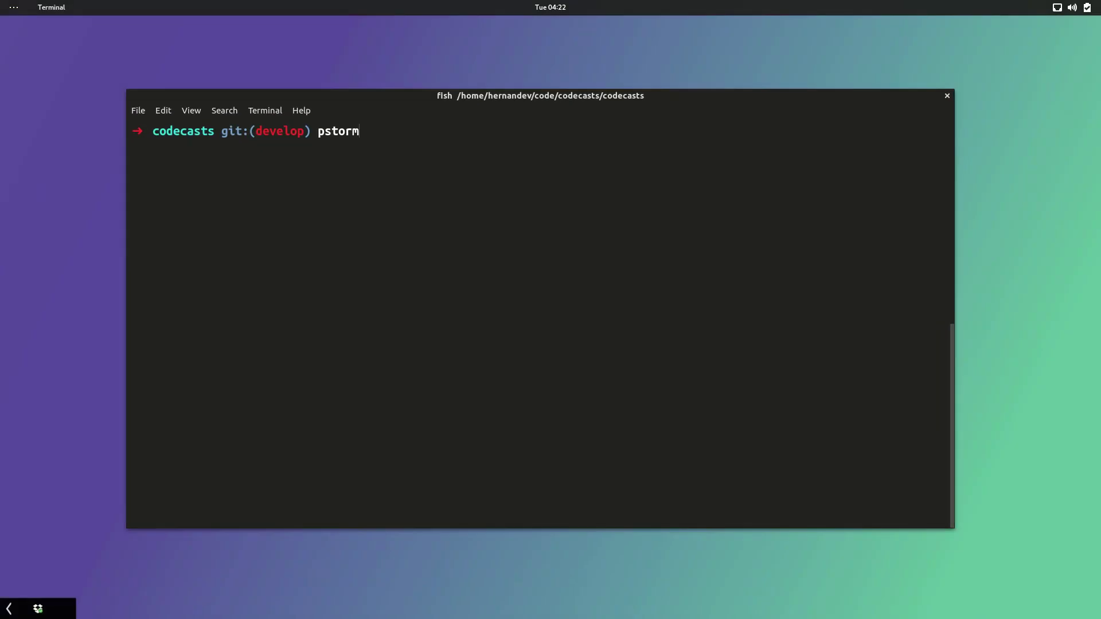
pyautogui.write(' ~/D')
pyautogui.press('Right')
pyautogui.hotkey('ctrl', 'c')
pyautogui.press('super')
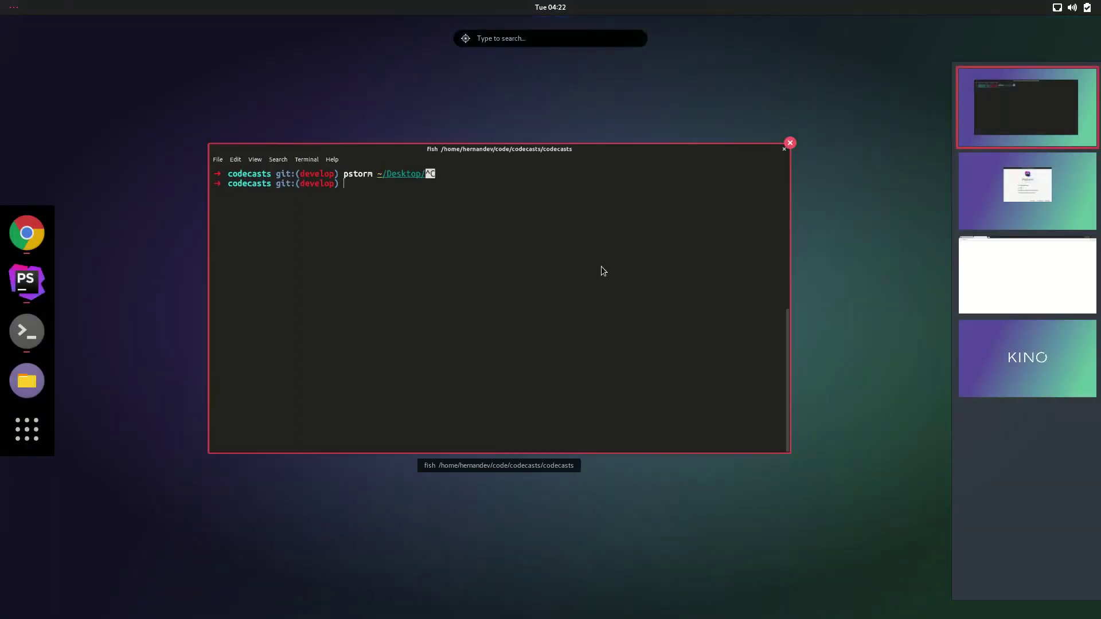
pyautogui.click(996, 170)
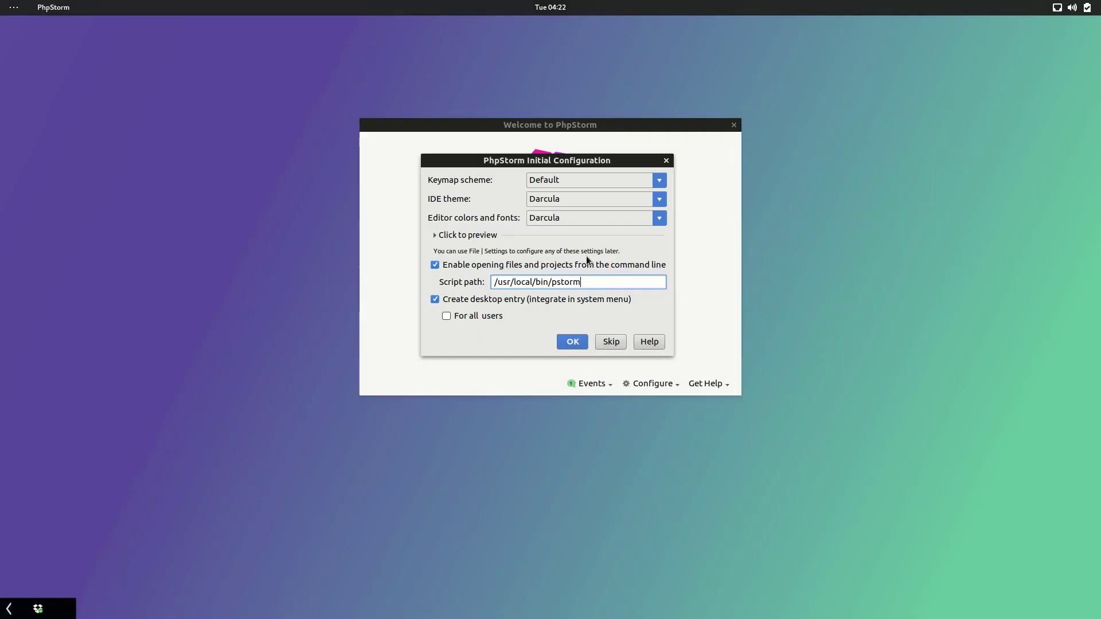
# Step: Disable opening files and projects from the command line, accept the initial configuration and restart the IDE
pyautogui.click(468, 264)
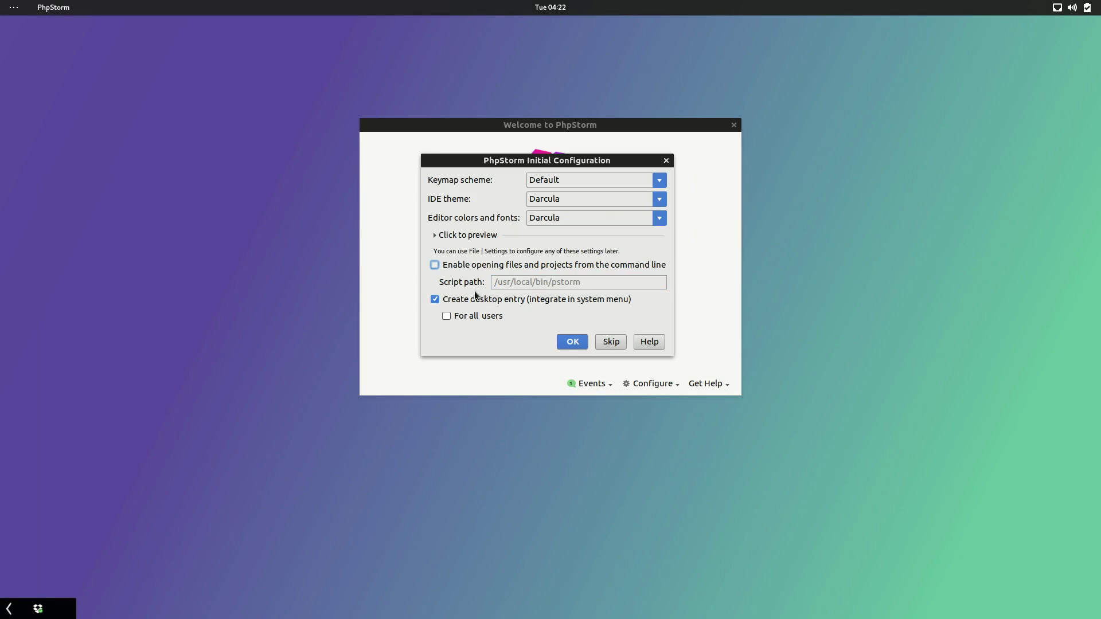
pyautogui.press('Tab')
pyautogui.press('space')
pyautogui.click(571, 343)
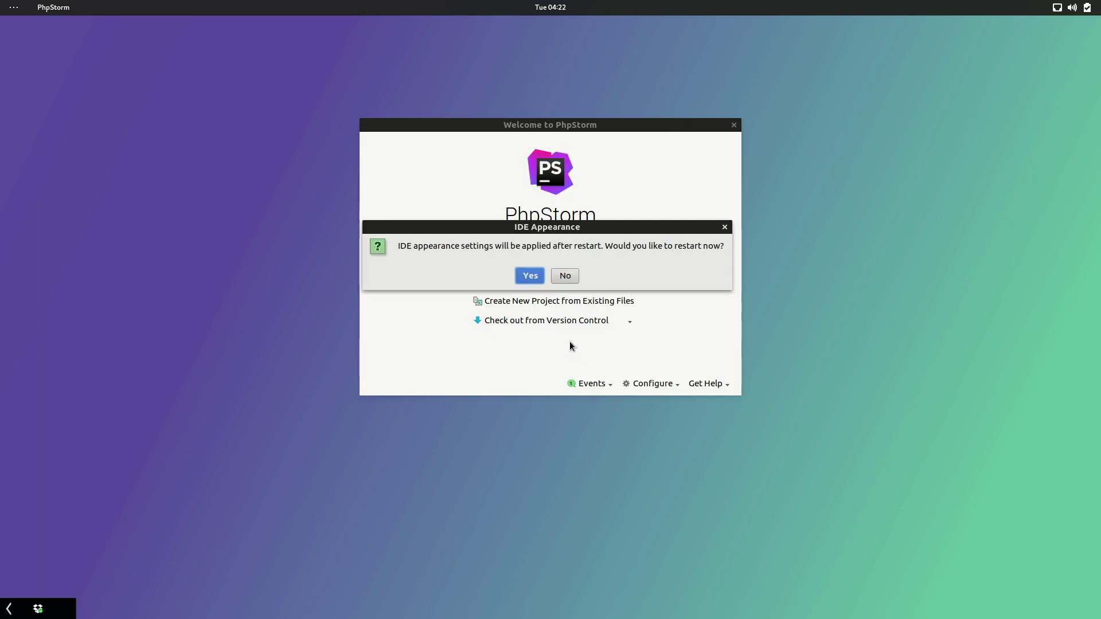
pyautogui.click(529, 277)
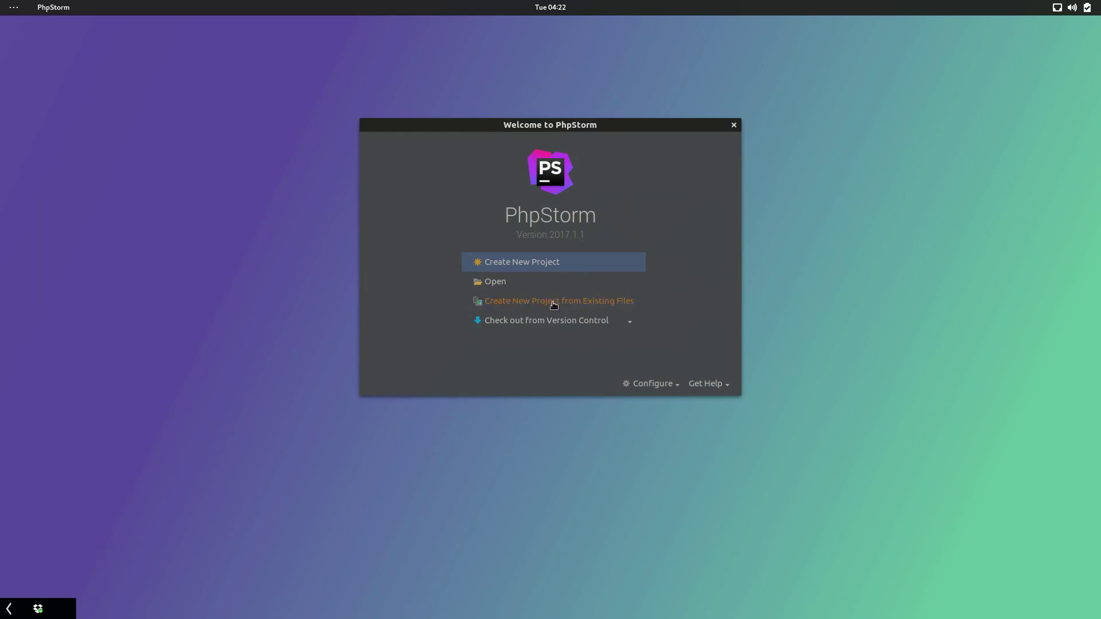
# Step: Open the existing codecasts project from the code/codecasts folder in the home directory
pyautogui.click(498, 283)
pyautogui.doubleClick(483, 250)
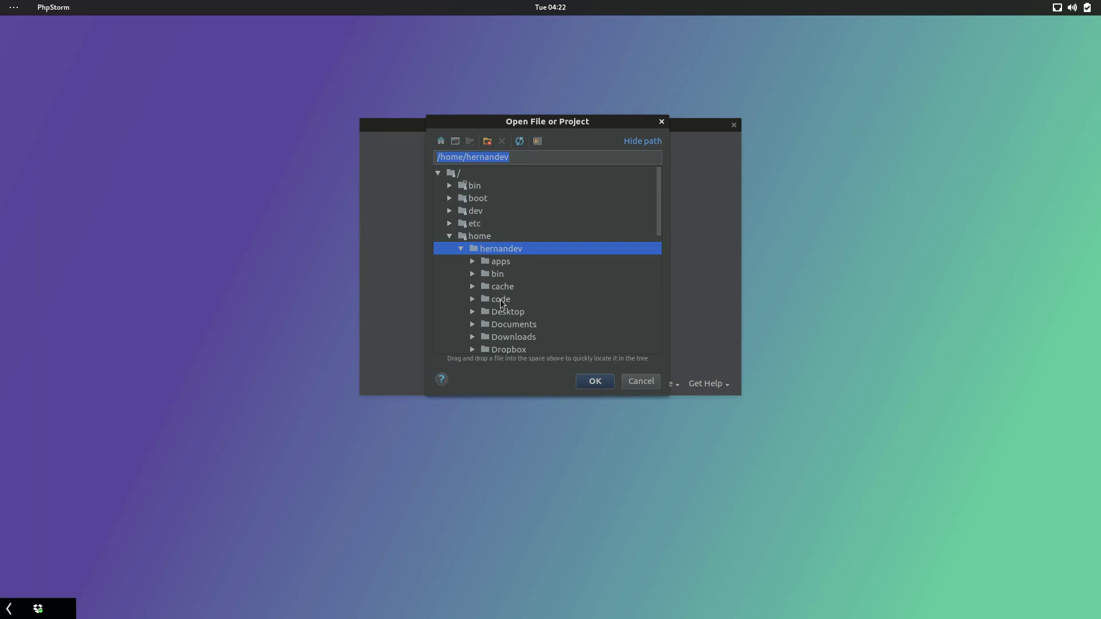
pyautogui.doubleClick(500, 299)
pyautogui.doubleClick(521, 236)
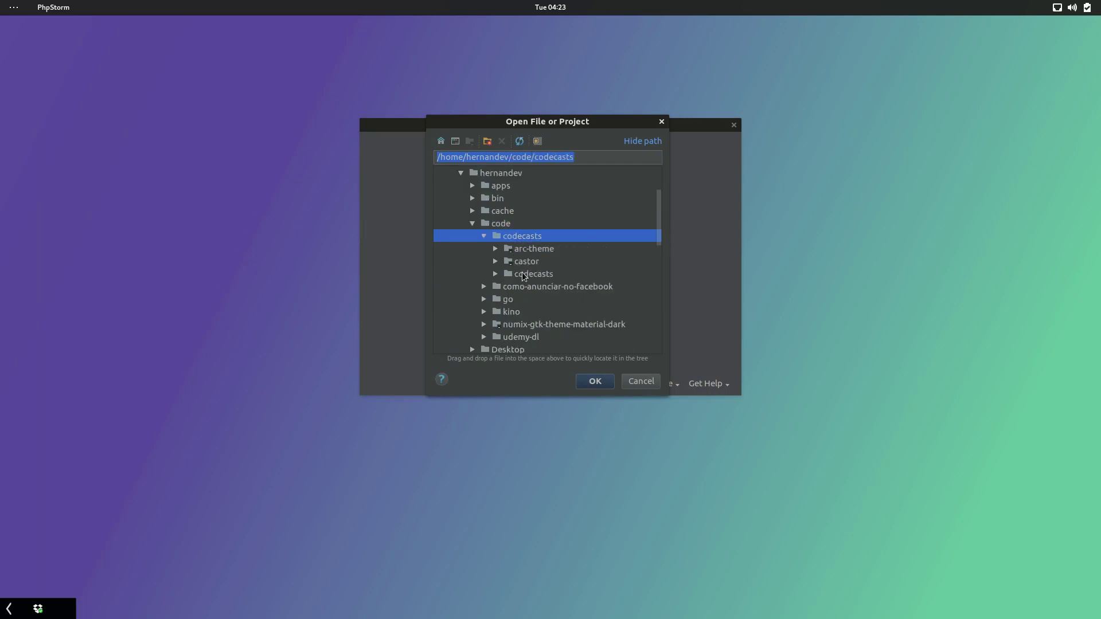
pyautogui.click(524, 275)
pyautogui.click(595, 382)
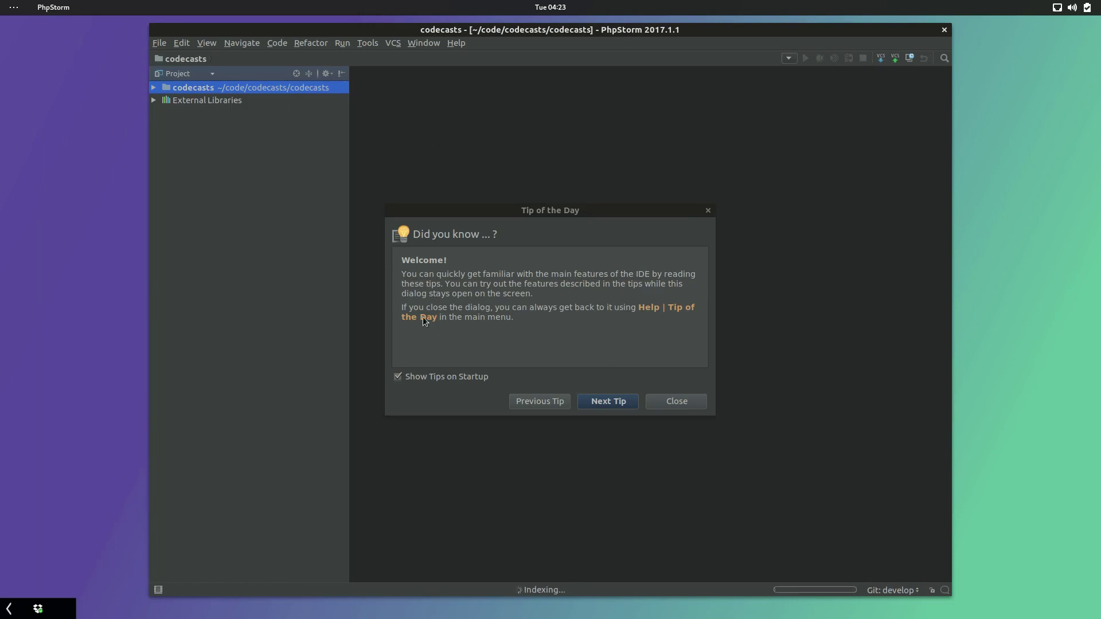
# Step: Turn off showing tips on startup, dismiss the Tip of the Day and maximize the project window
pyautogui.click(446, 377)
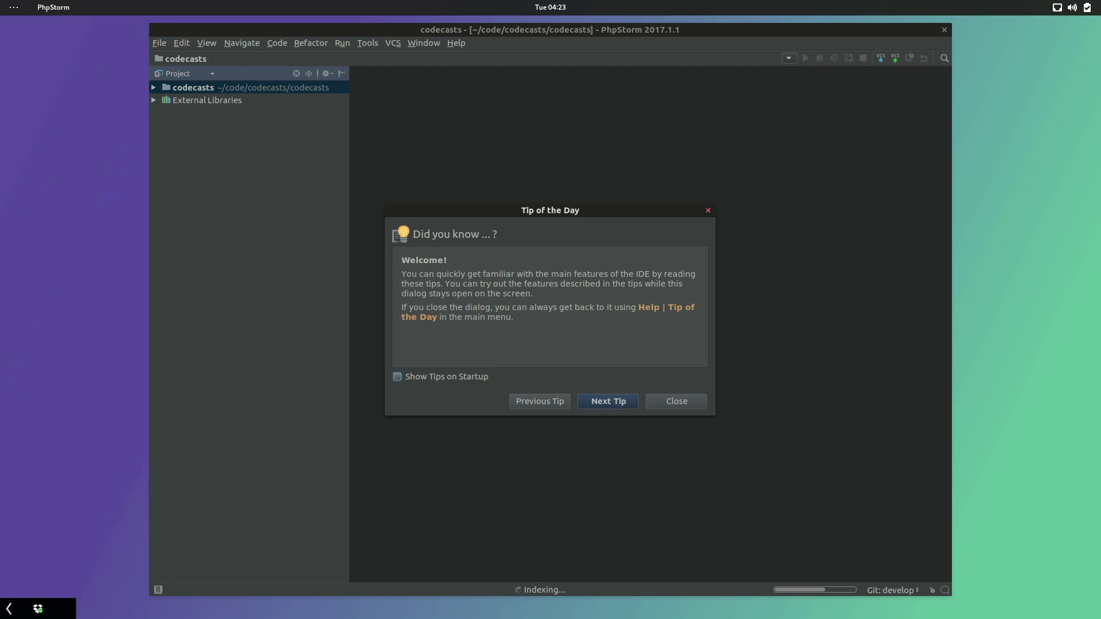
pyautogui.press('Escape')
pyautogui.doubleClick(536, 29)
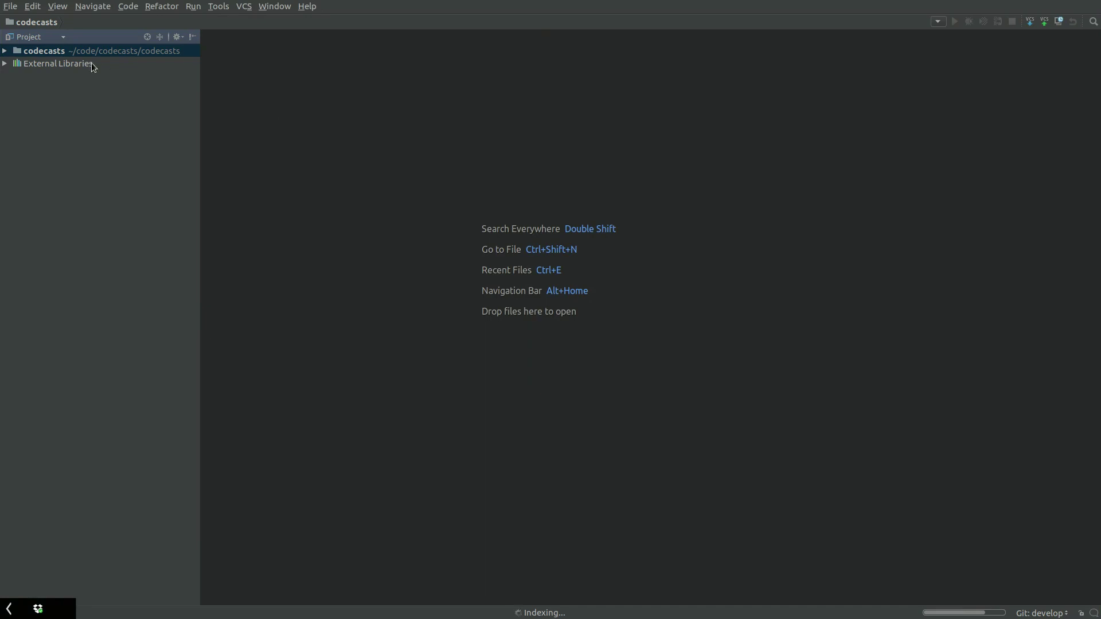
# Step: Expand the codecasts project down to app/Units and open ExceptionHandler.php in the editor
pyautogui.doubleClick(58, 51)
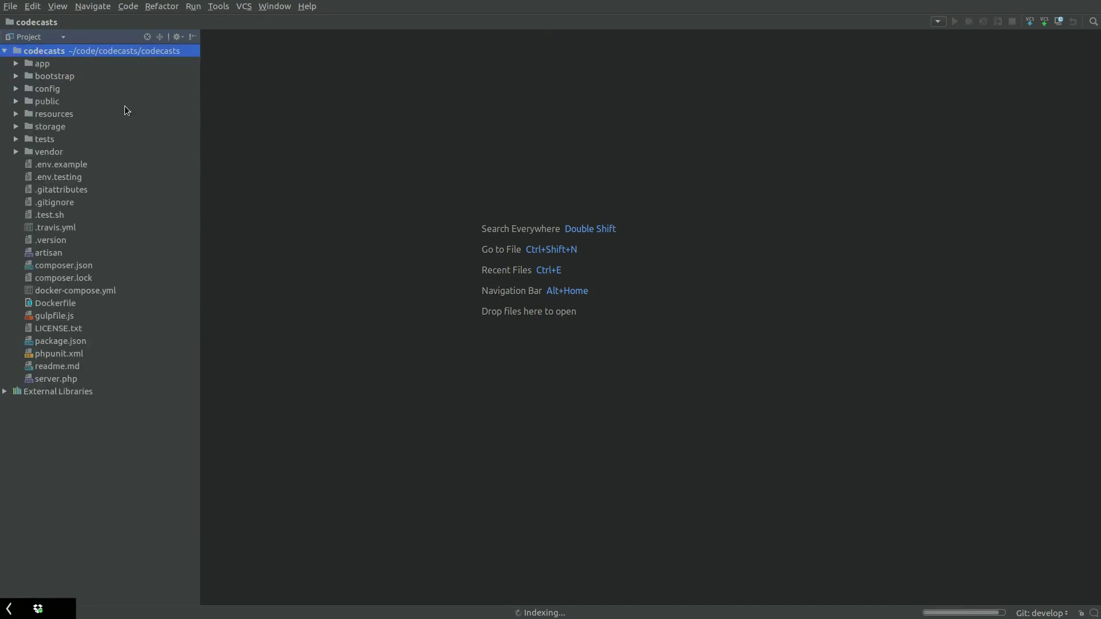
pyautogui.doubleClick(44, 64)
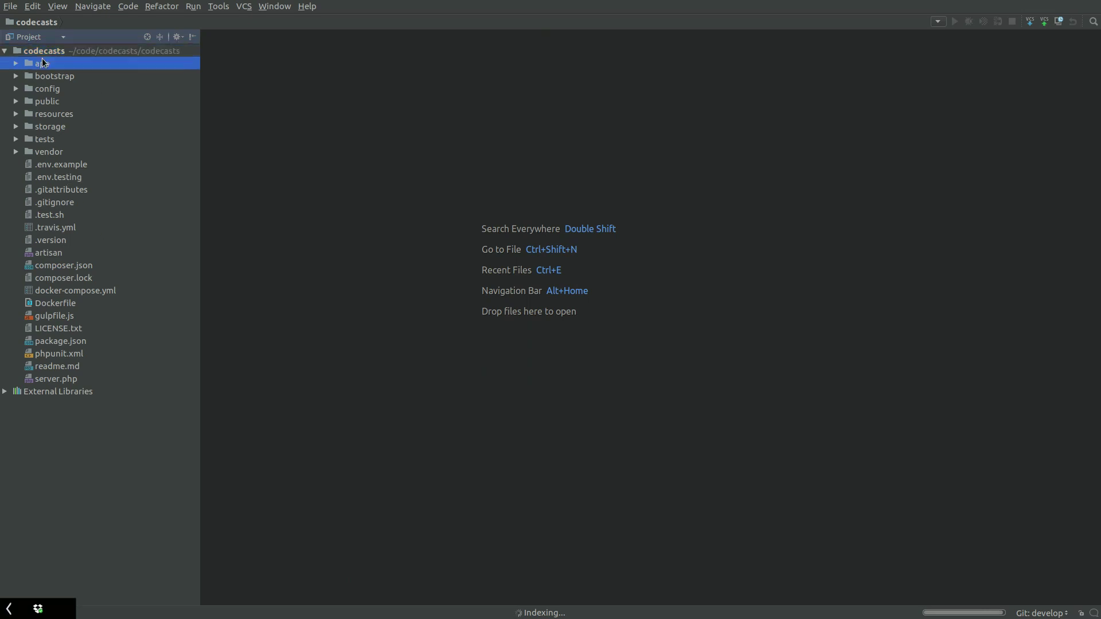
pyautogui.doubleClick(55, 101)
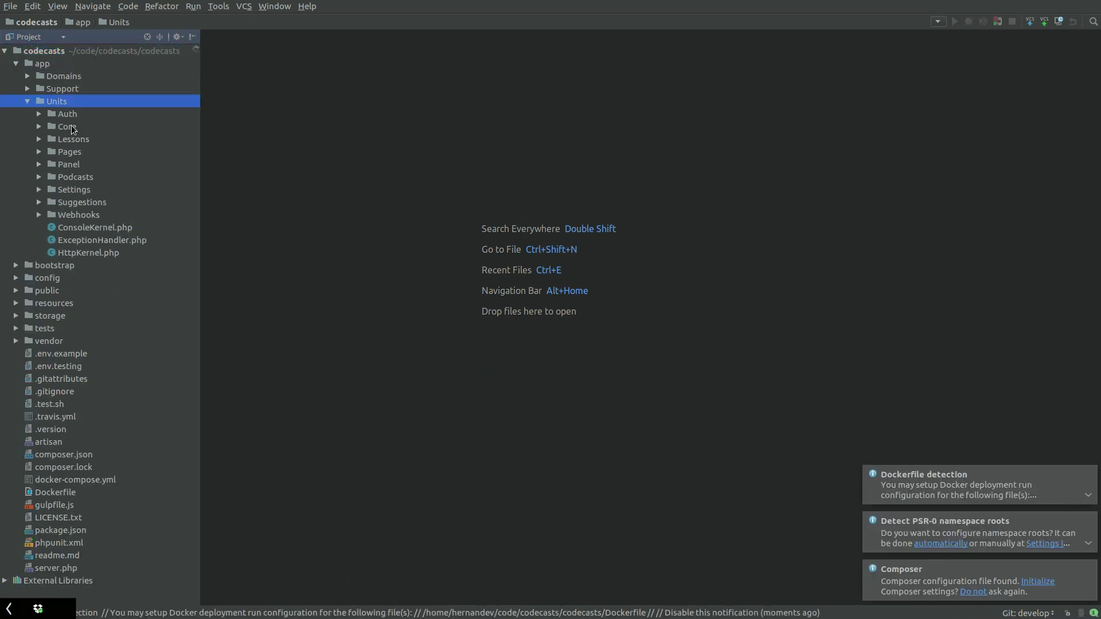
pyautogui.click(87, 239)
pyautogui.doubleClick(87, 239)
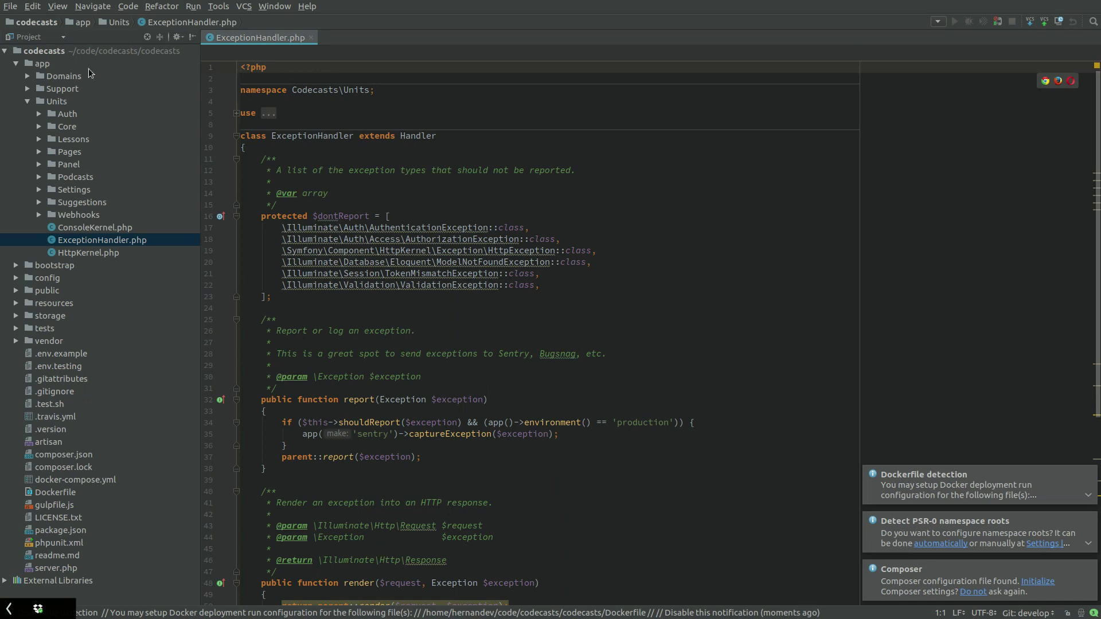
# Step: Open the Plugins page of the IDE settings, view the plugin repositories and close the repository browser
pyautogui.click(10, 6)
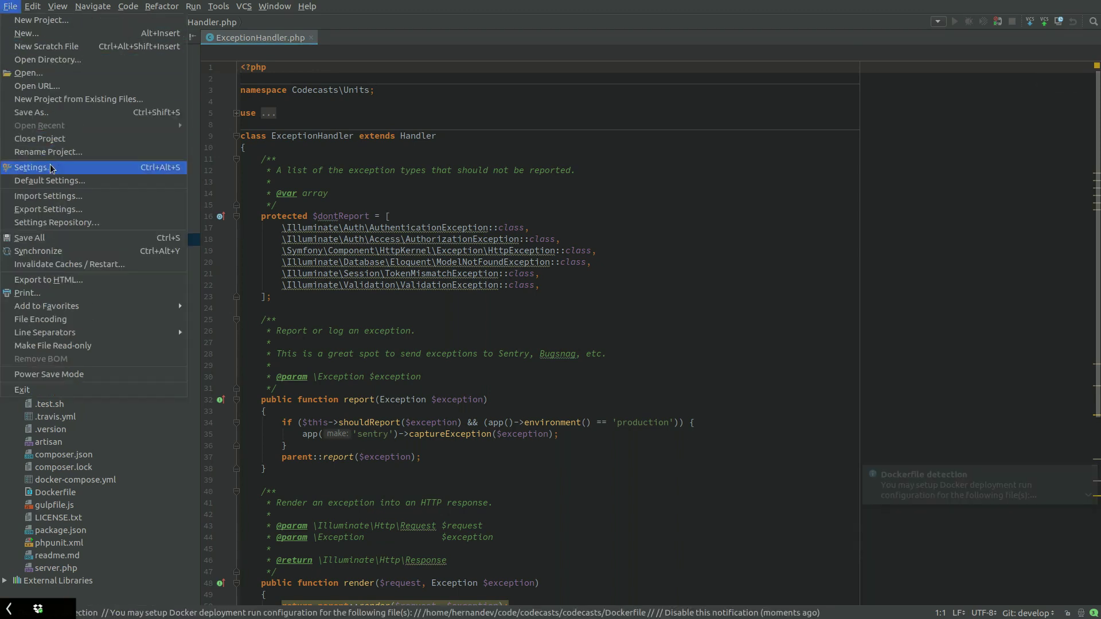
pyautogui.click(34, 167)
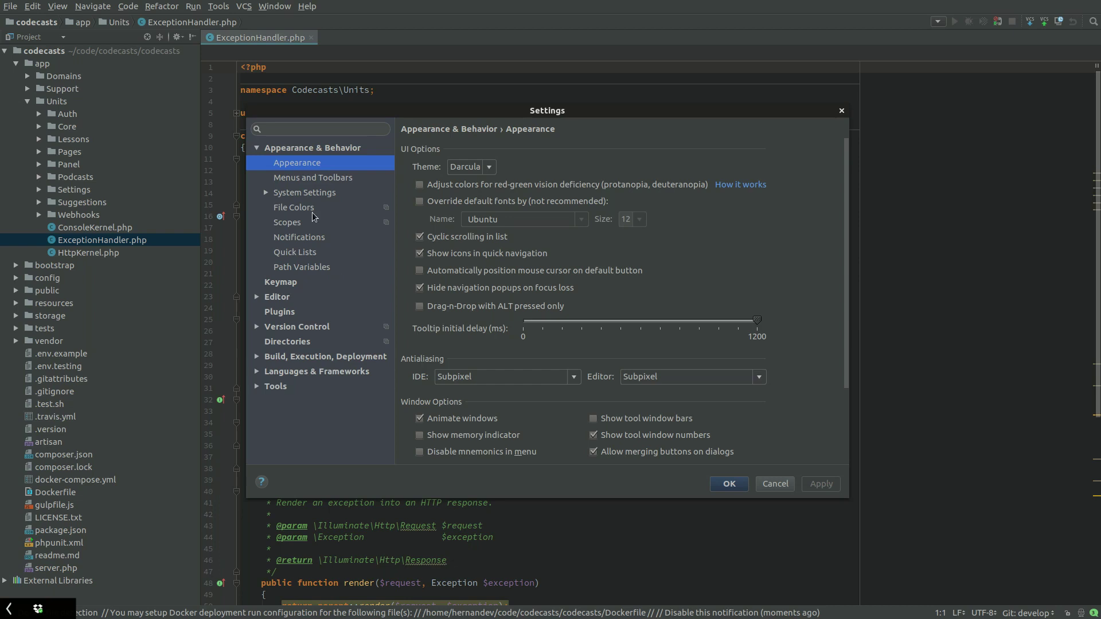
pyautogui.click(280, 312)
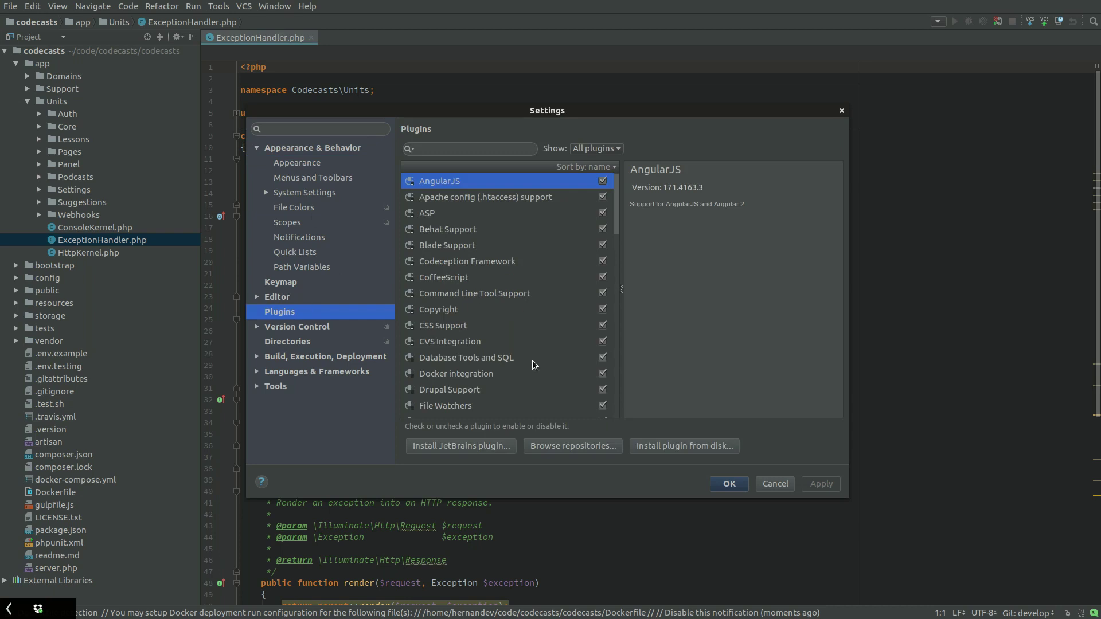
pyautogui.click(557, 449)
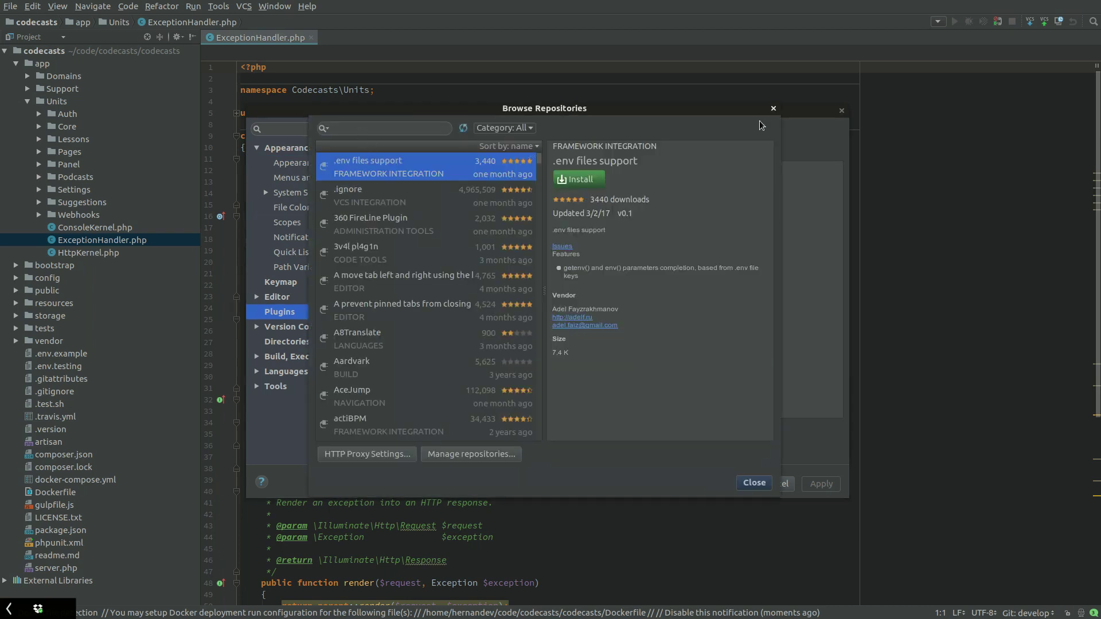
pyautogui.click(773, 110)
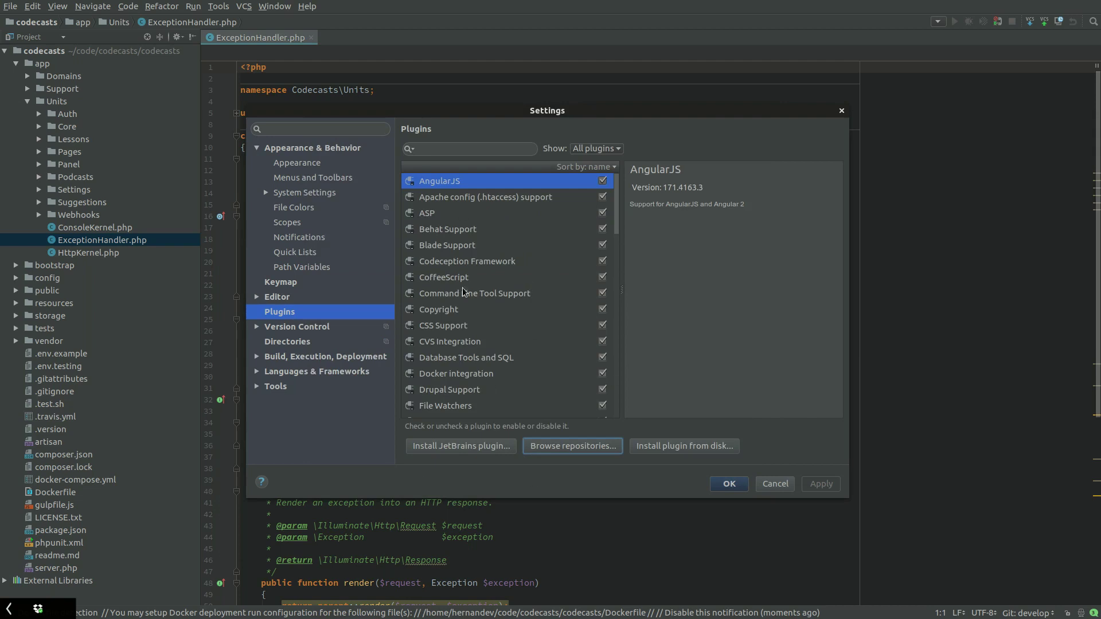